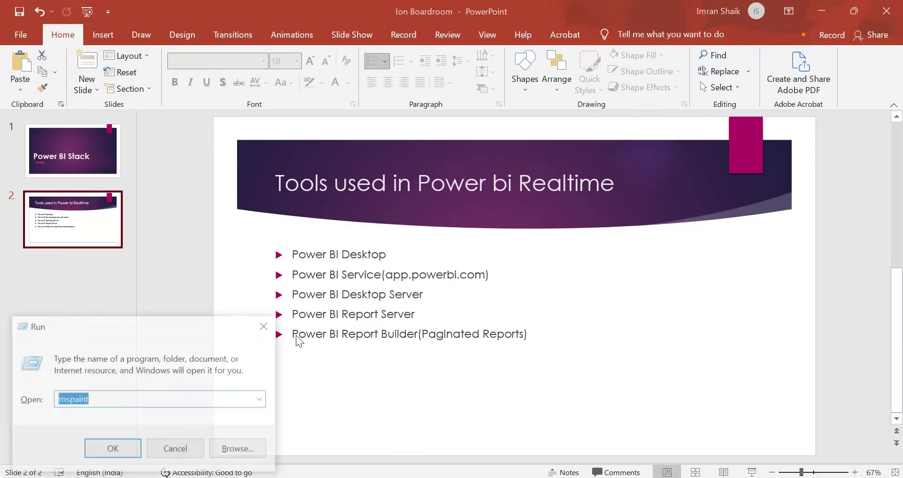
# Step: Start a blank Paint canvas with an upper-left rectangle labelled 'Power BI Desktop'
pyautogui.press('Return')
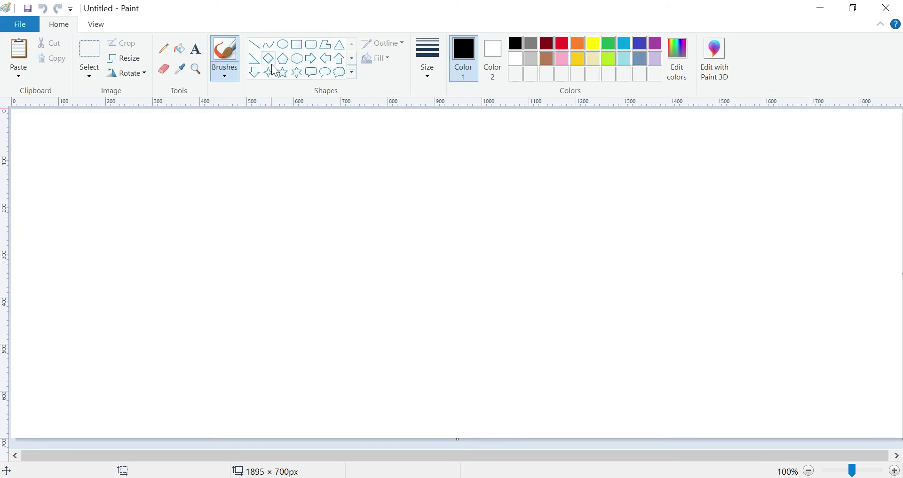
pyautogui.click(297, 47)
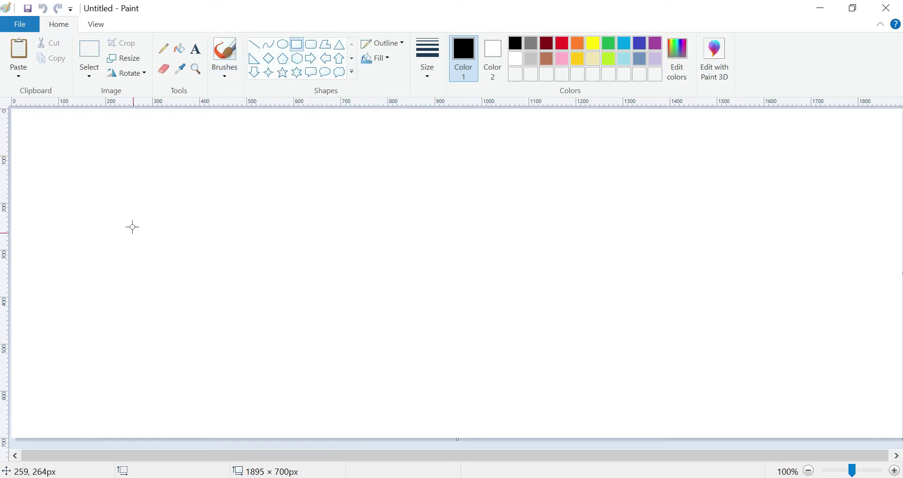
pyautogui.moveTo(93, 158); pyautogui.dragTo(236, 261)
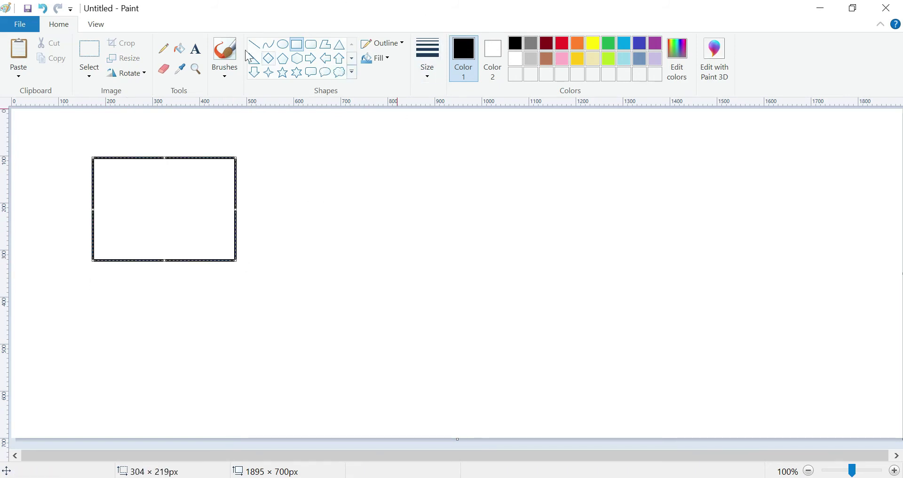
pyautogui.click(201, 53)
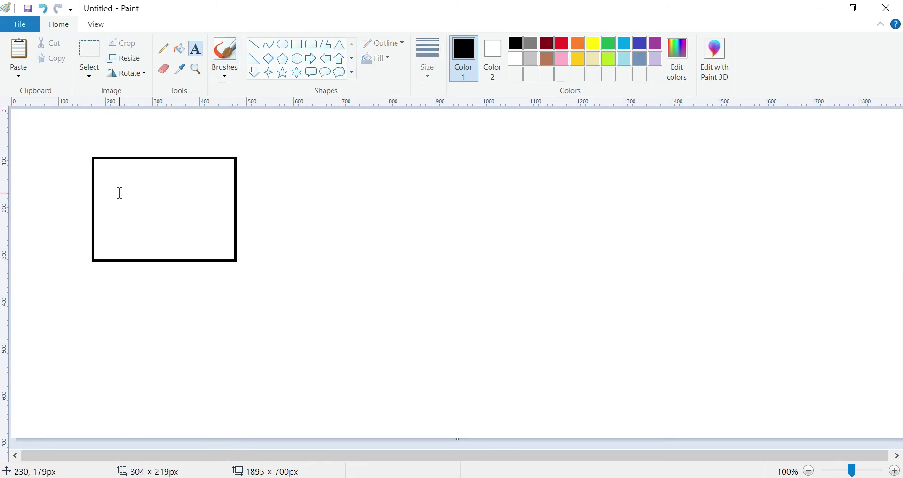
pyautogui.moveTo(121, 194)
pyautogui.mouseDown()
pyautogui.moveTo(201, 235)
pyautogui.moveTo(199, 226)
pyautogui.mouseUp()
pyautogui.write('Power BI Desktop')
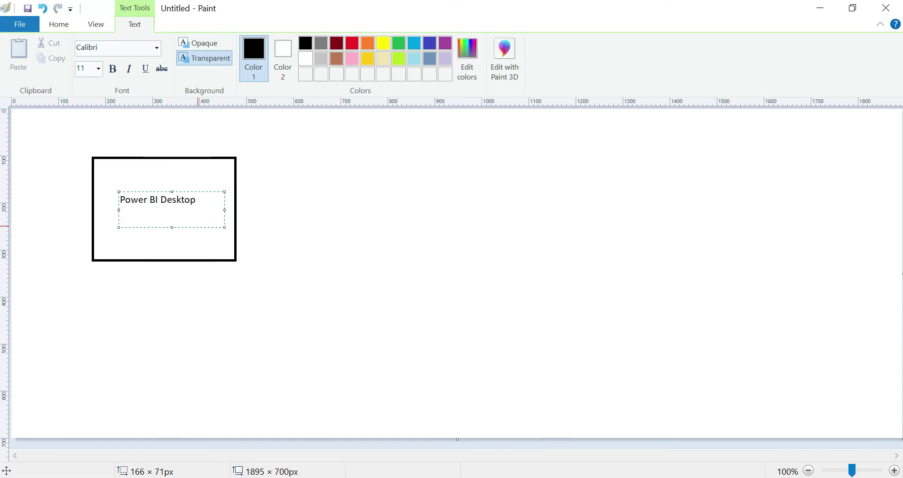
pyautogui.click(316, 226)
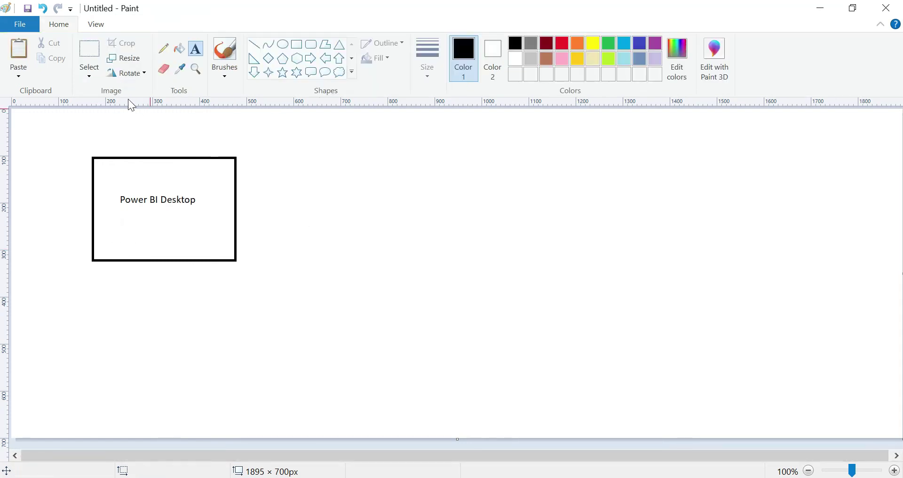
# Step: Draw a right arrow out of the Desktop box with a second rectangle at its tip
pyautogui.click(311, 59)
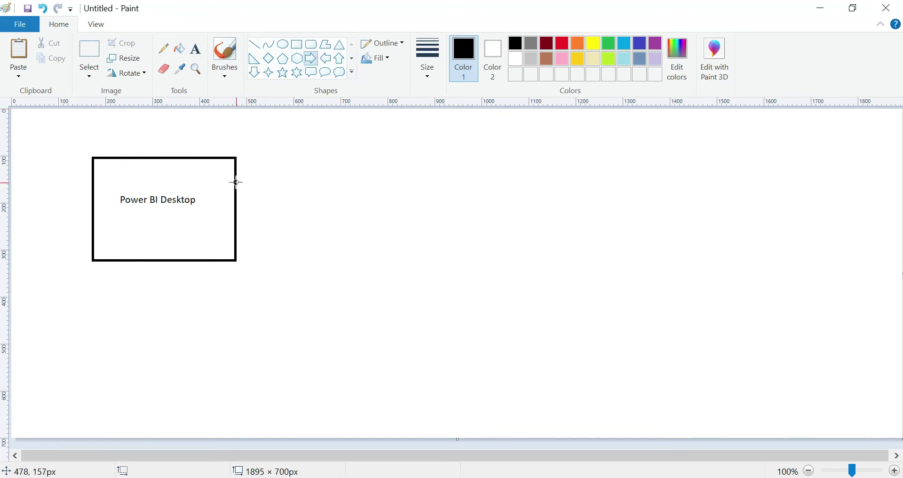
pyautogui.moveTo(237, 182); pyautogui.dragTo(330, 243)
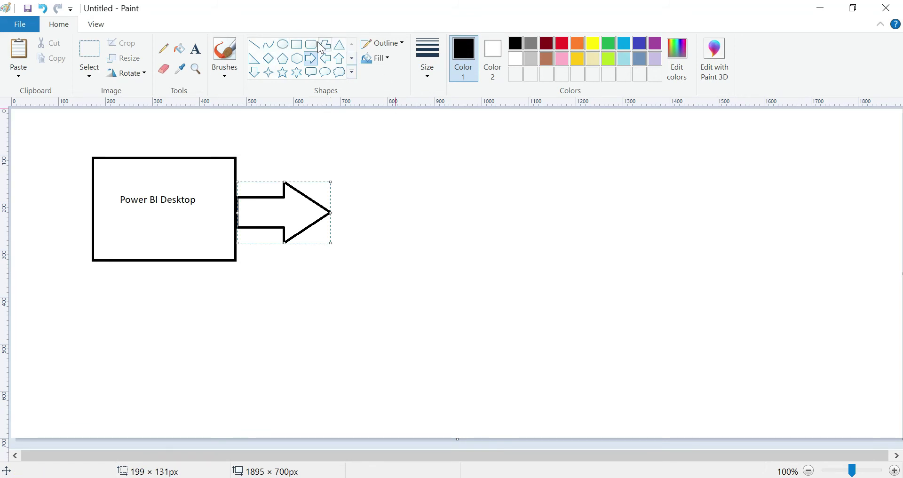
pyautogui.click(301, 47)
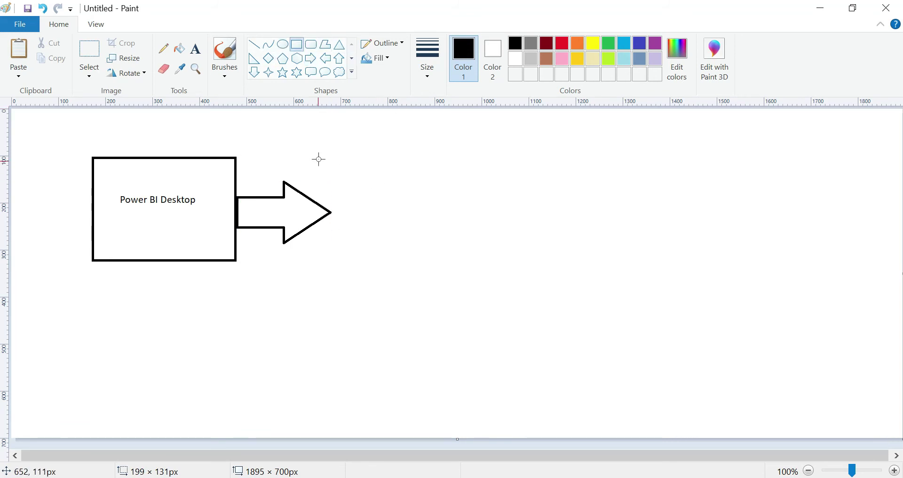
pyautogui.moveTo(328, 151)
pyautogui.mouseDown()
pyautogui.moveTo(346, 245)
pyautogui.moveTo(480, 257)
pyautogui.mouseUp()
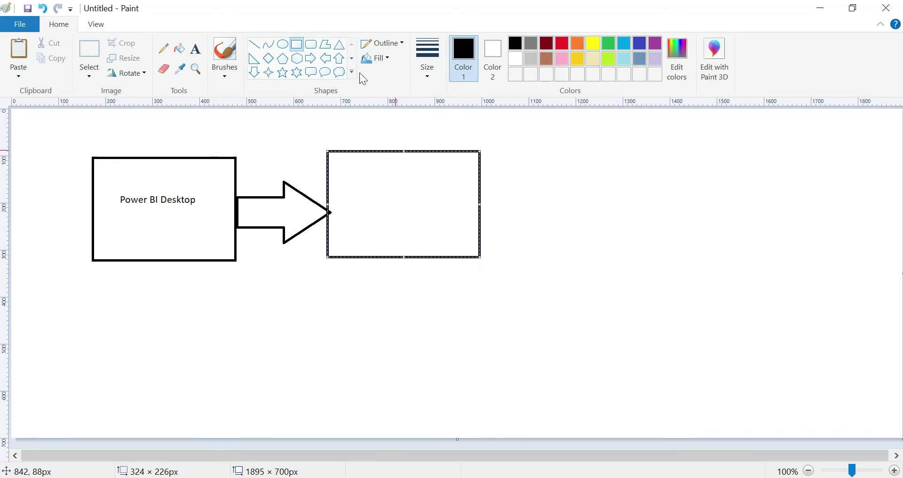
# Step: Label the second box 'Power Bi Service' over '(app.powerbi.com)' on two lines
pyautogui.click(197, 49)
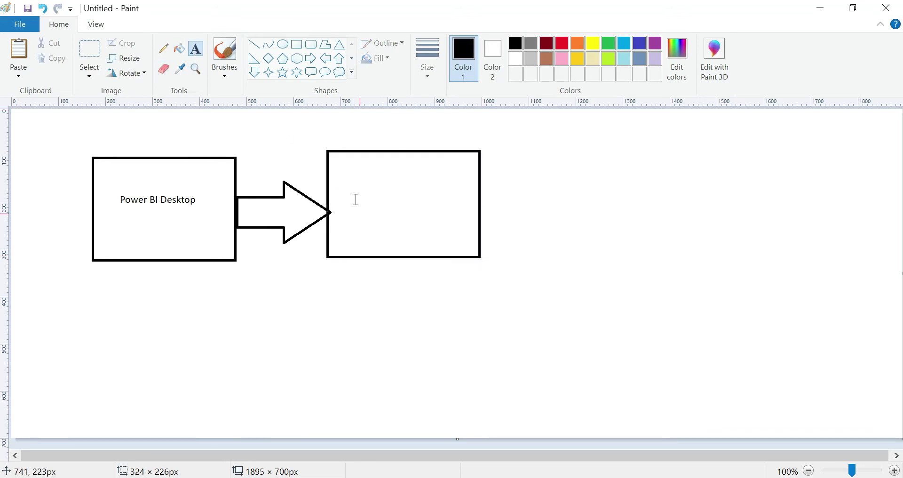
pyautogui.moveTo(352, 184)
pyautogui.mouseDown()
pyautogui.moveTo(431, 244)
pyautogui.moveTo(450, 217)
pyautogui.mouseUp()
pyautogui.write('P')
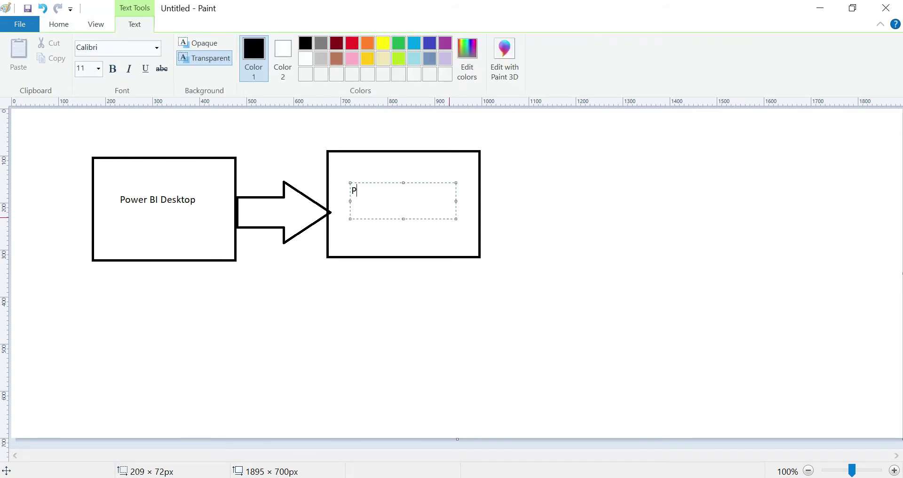
pyautogui.write('pwe')
pyautogui.press('BackSpace')
pyautogui.press('BackSpace')
pyautogui.press('BackSpace')
pyautogui.write('ower Bi Service')
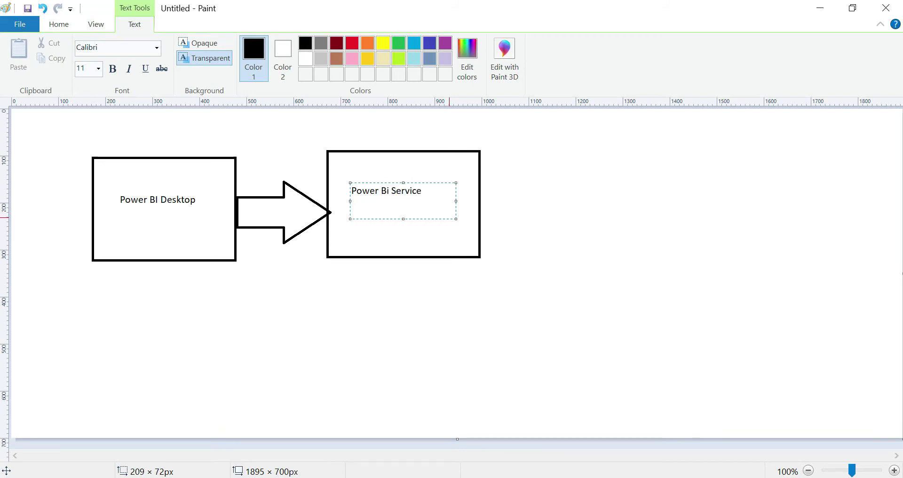
pyautogui.press('Return')
pyautogui.write('(app.powerbi.com)')
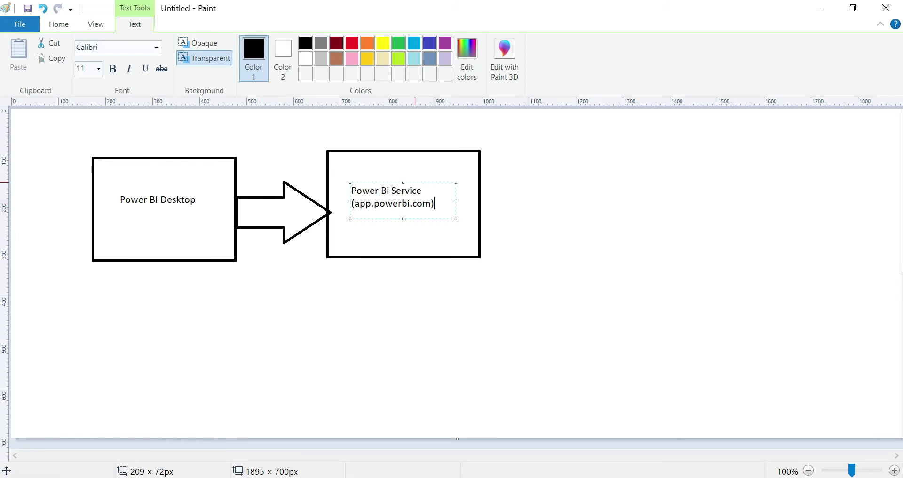
# Step: Add the line 'reports, dashboard, bookmarks, drilldown etc..' beneath the Power BI Desktop title
pyautogui.click(200, 204)
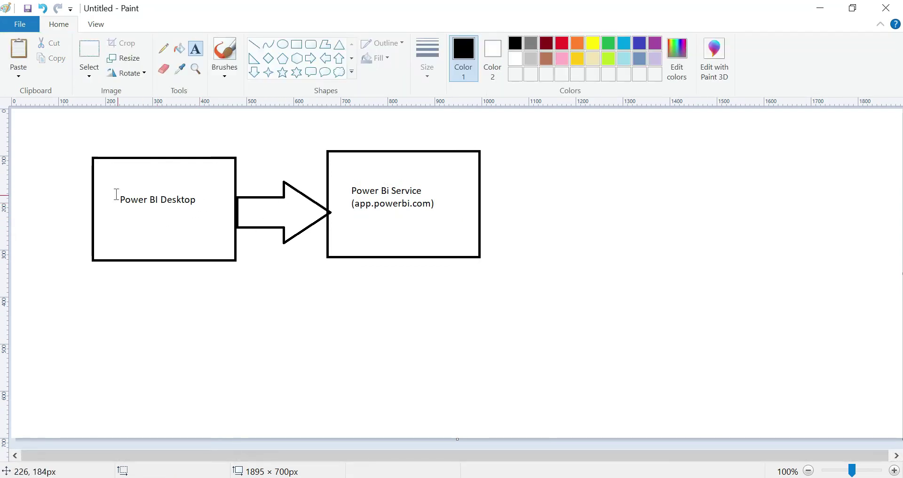
pyautogui.moveTo(117, 194); pyautogui.dragTo(208, 228)
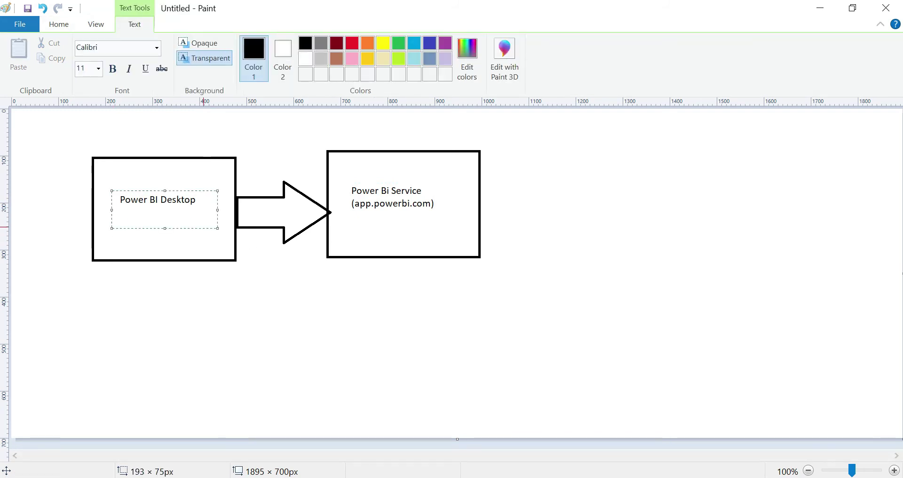
pyautogui.press('Return')
pyautogui.write('reports, dashboard,')
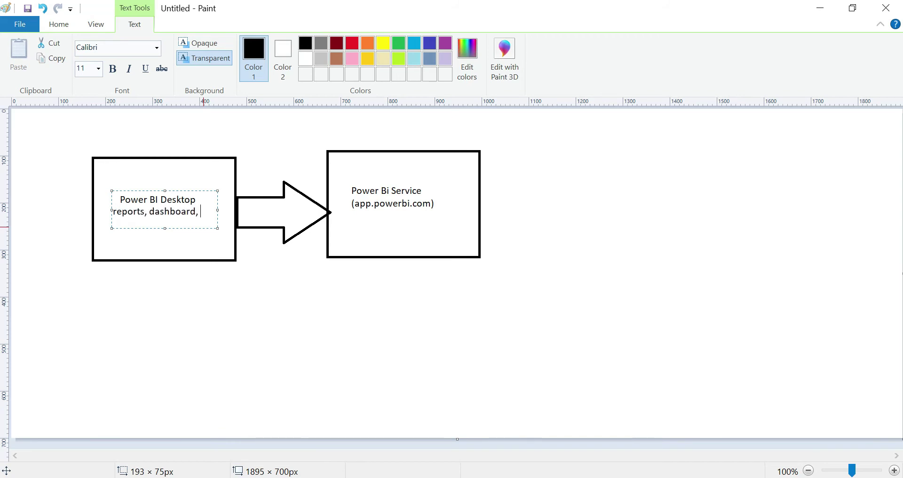
pyautogui.write(' bookmarks')
pyautogui.write('. dri')
pyautogui.press('BackSpace')
pyautogui.press('BackSpace')
pyautogui.press('BackSpace')
pyautogui.write('own ')
pyautogui.write('etc')
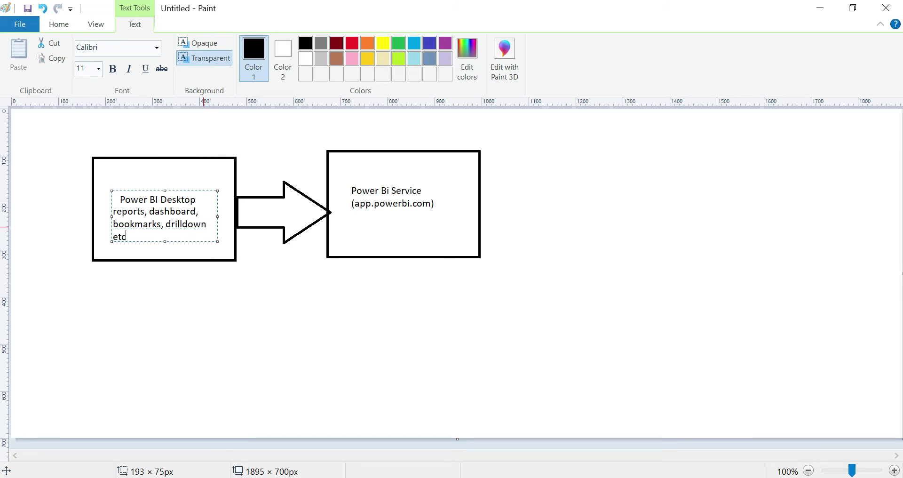
pyautogui.write('..')
pyautogui.click(319, 330)
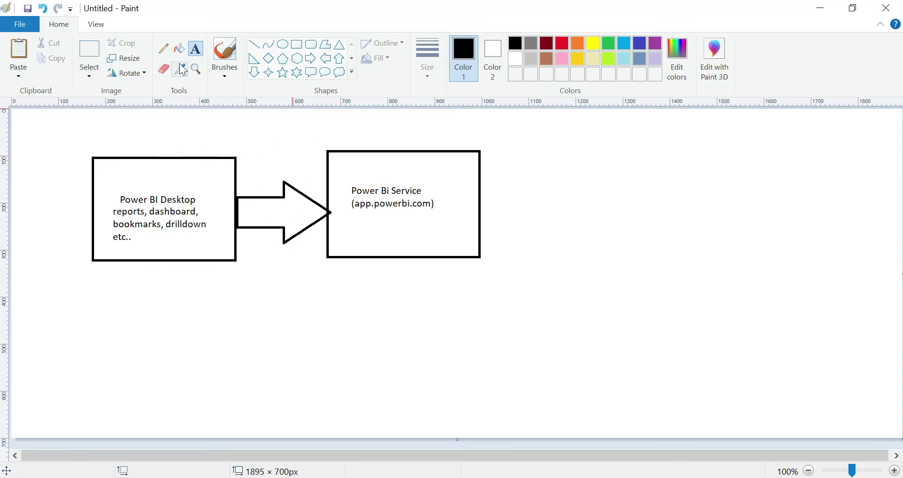
# Step: Draw a third rectangle below the Power BI Desktop box
pyautogui.click(90, 49)
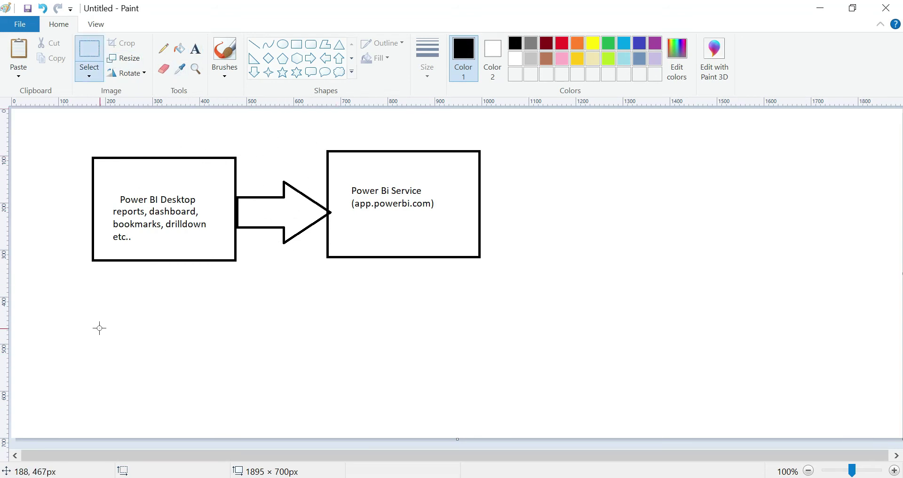
pyautogui.moveTo(101, 323); pyautogui.dragTo(229, 403)
pyautogui.click(297, 45)
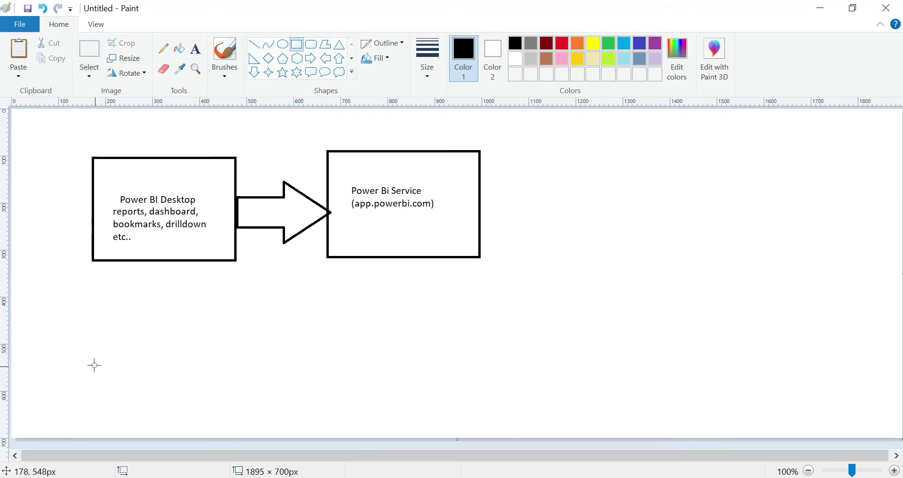
pyautogui.moveTo(99, 313)
pyautogui.mouseDown()
pyautogui.moveTo(231, 431)
pyautogui.moveTo(240, 428)
pyautogui.mouseUp()
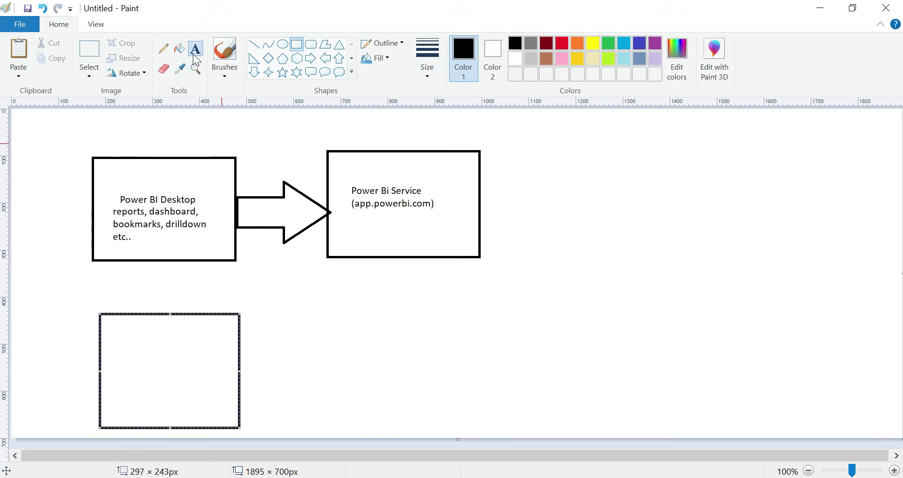
pyautogui.moveTo(123, 349); pyautogui.dragTo(118, 344)
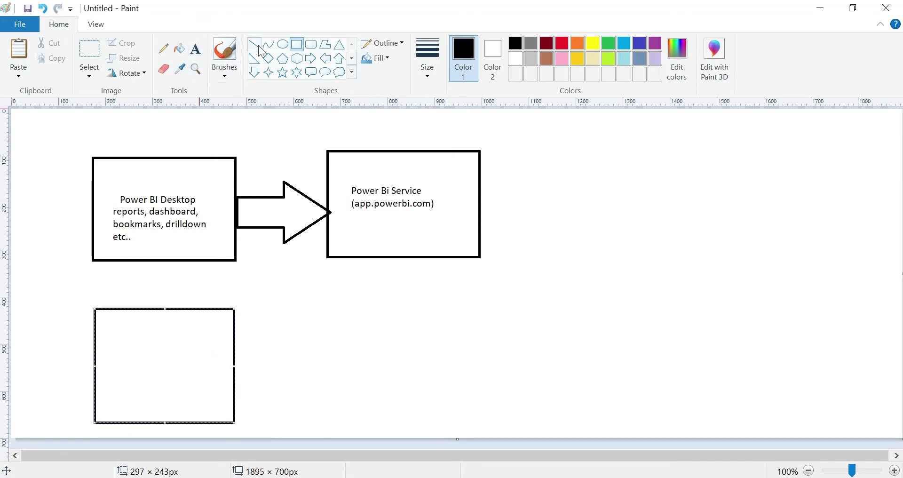
# Step: Label the lower-left box 'Power Bi Desktop Server'
pyautogui.click(195, 49)
pyautogui.moveTo(115, 332); pyautogui.dragTo(221, 398)
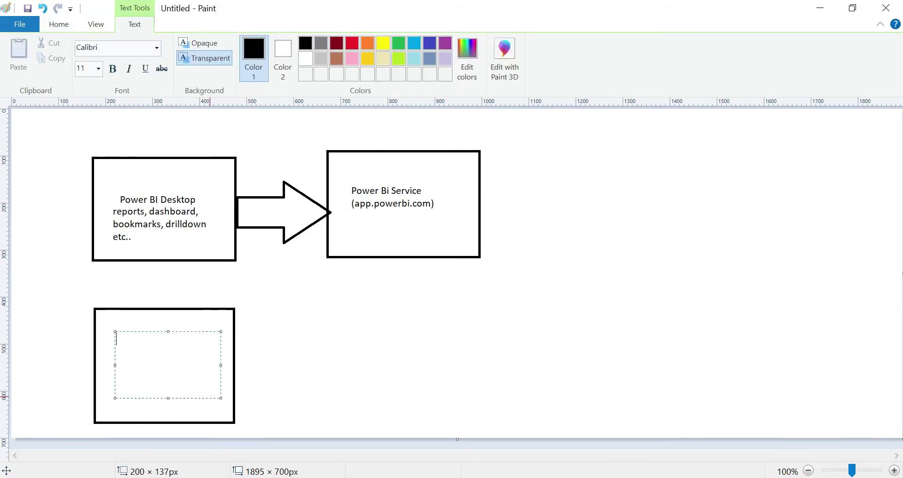
pyautogui.write('P')
pyautogui.press('BackSpace')
pyautogui.write('R')
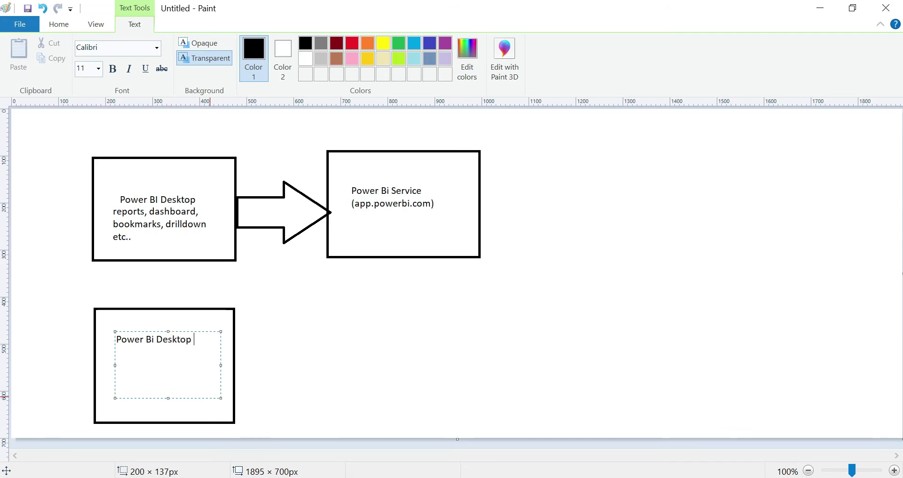
pyautogui.write('rver')
pyautogui.click(385, 339)
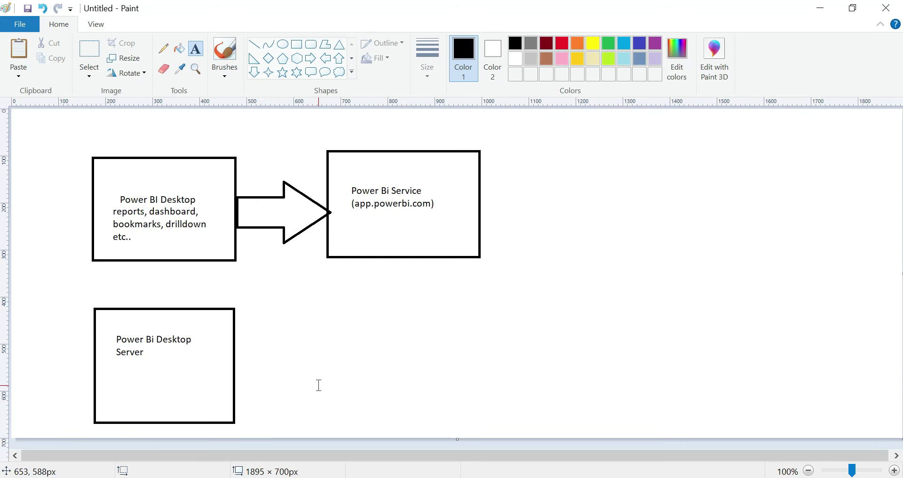
# Step: Draw a right arrow from the lower-left box and a fourth rectangle at its tip
pyautogui.click(311, 58)
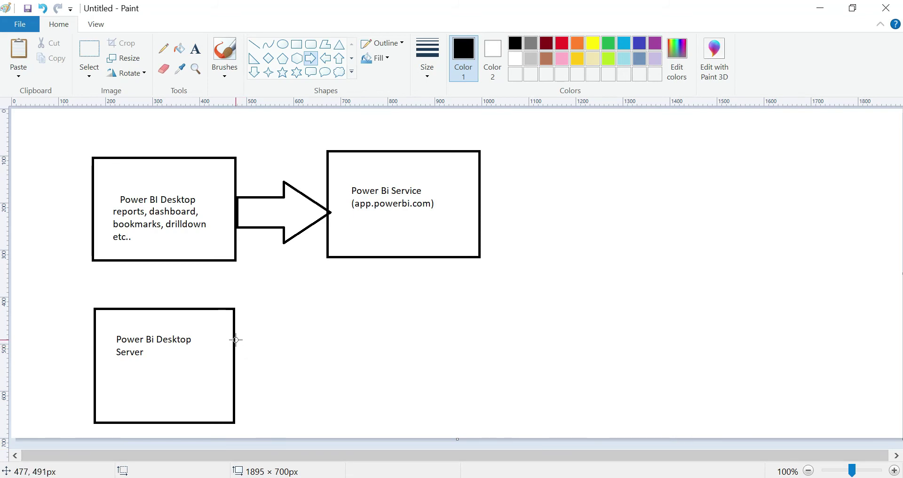
pyautogui.moveTo(236, 340); pyautogui.dragTo(333, 409)
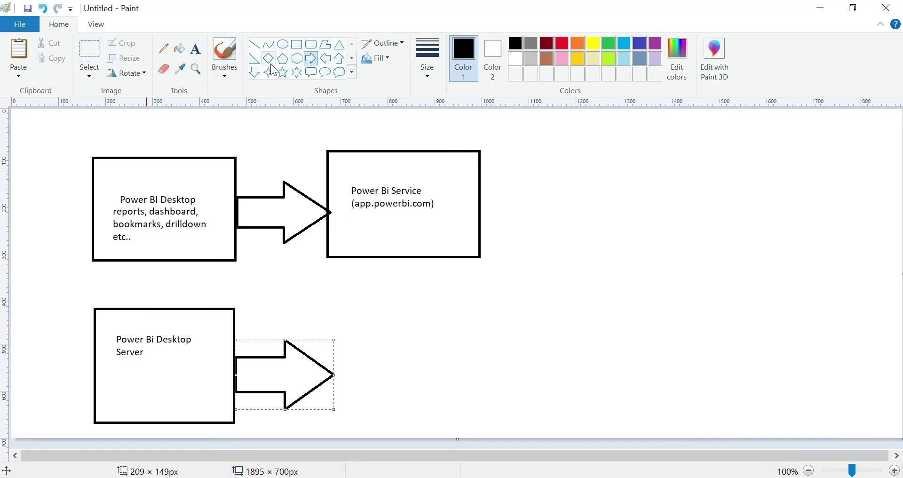
pyautogui.click(299, 48)
pyautogui.moveTo(321, 306)
pyautogui.mouseDown()
pyautogui.moveTo(359, 428)
pyautogui.moveTo(483, 429)
pyautogui.mouseUp()
pyautogui.hotkey('ctrl', 'z')
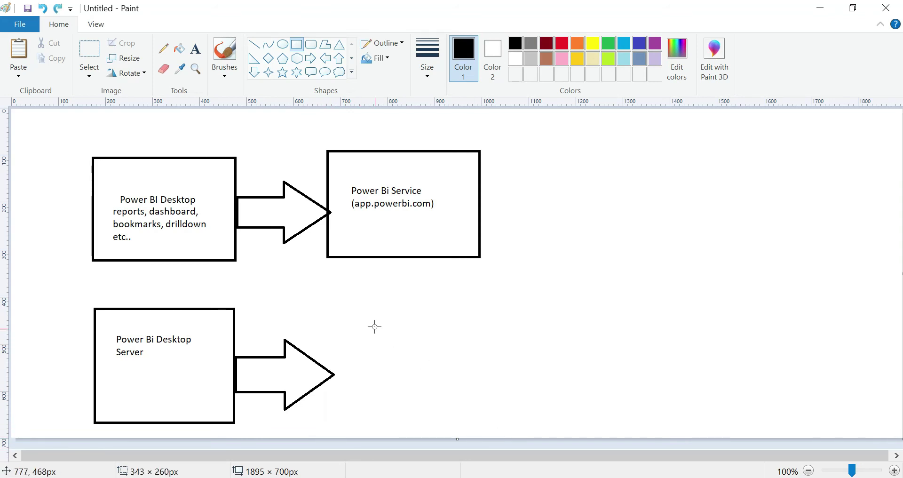
pyautogui.moveTo(335, 303); pyautogui.dragTo(493, 422)
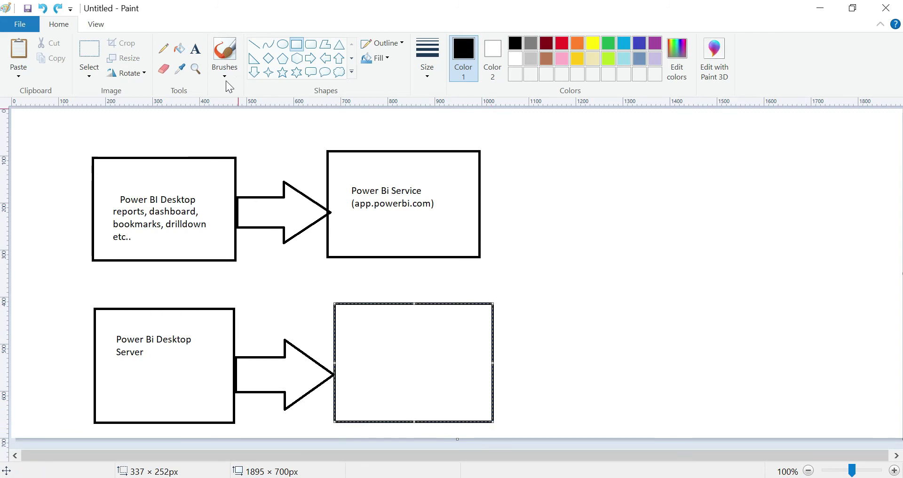
# Step: Label the fourth box 'Power Bi Report Server (Banking, restricted projects, government)'
pyautogui.click(196, 49)
pyautogui.moveTo(360, 329); pyautogui.dragTo(465, 401)
pyautogui.write('Power Bi')
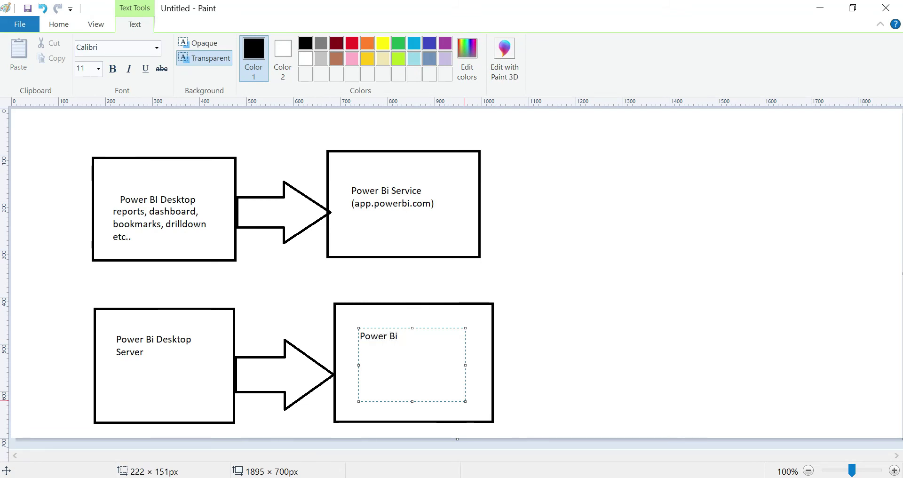
pyautogui.write(' Report Server')
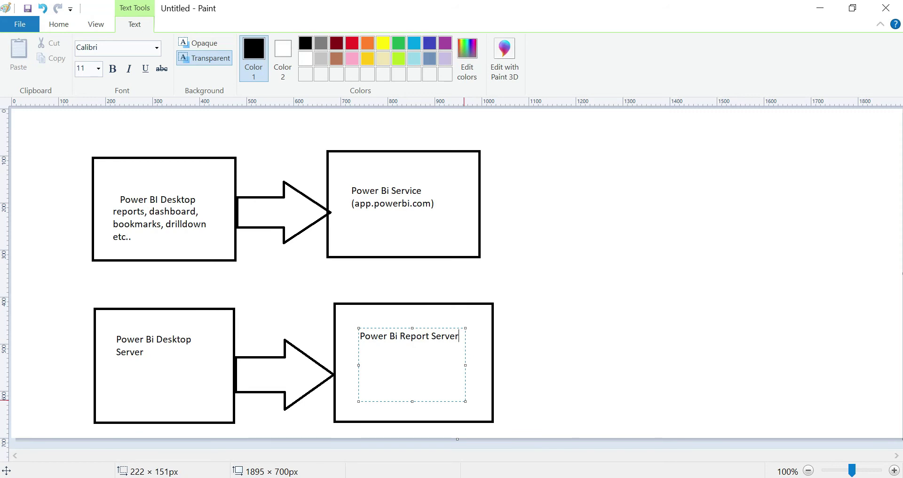
pyautogui.press('Return')
pyautogui.write('anking, restricte')
pyautogui.write('d projects, ')
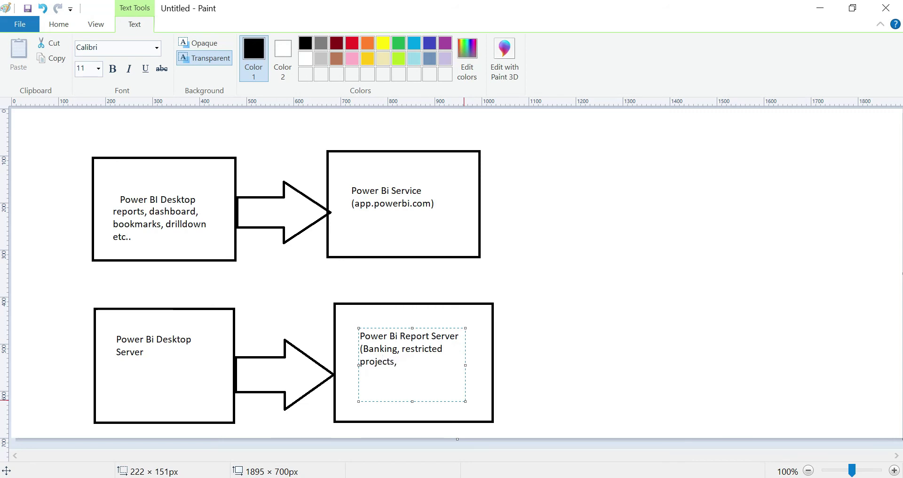
pyautogui.write('government')
pyautogui.write(', et')
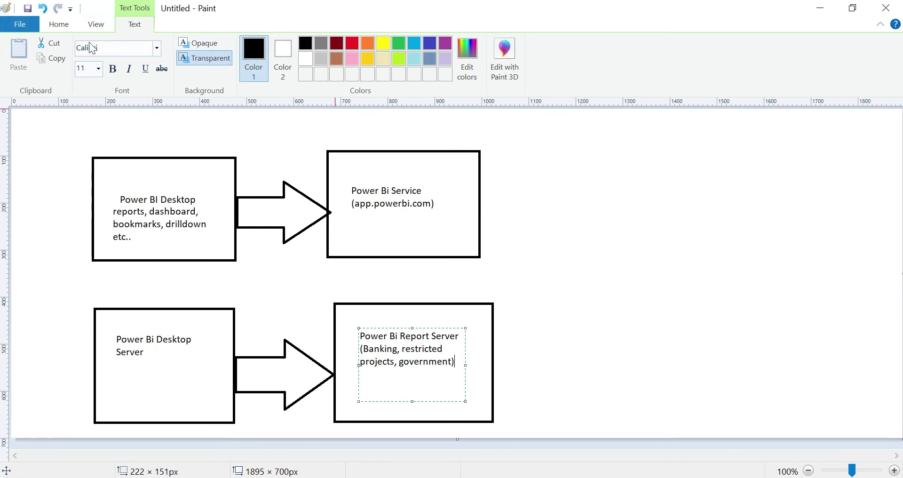
pyautogui.click(54, 24)
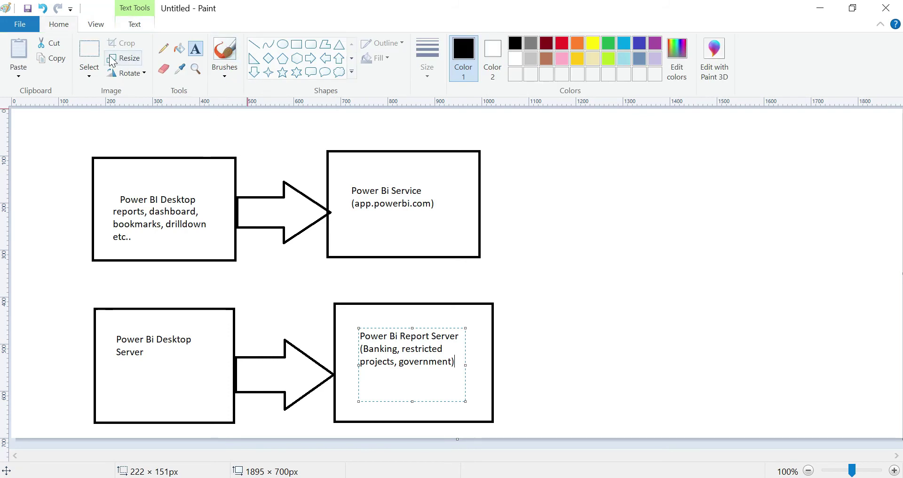
# Step: Draw a small box above the Power BI Desktop box with a first 'Interactive Rep' heading
pyautogui.click(297, 45)
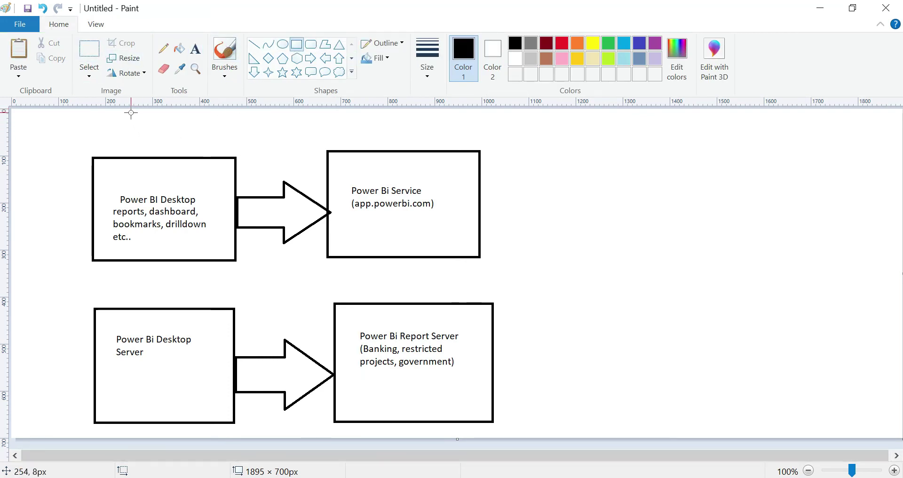
pyautogui.moveTo(133, 112)
pyautogui.mouseDown()
pyautogui.moveTo(212, 143)
pyautogui.moveTo(269, 142)
pyautogui.mouseUp()
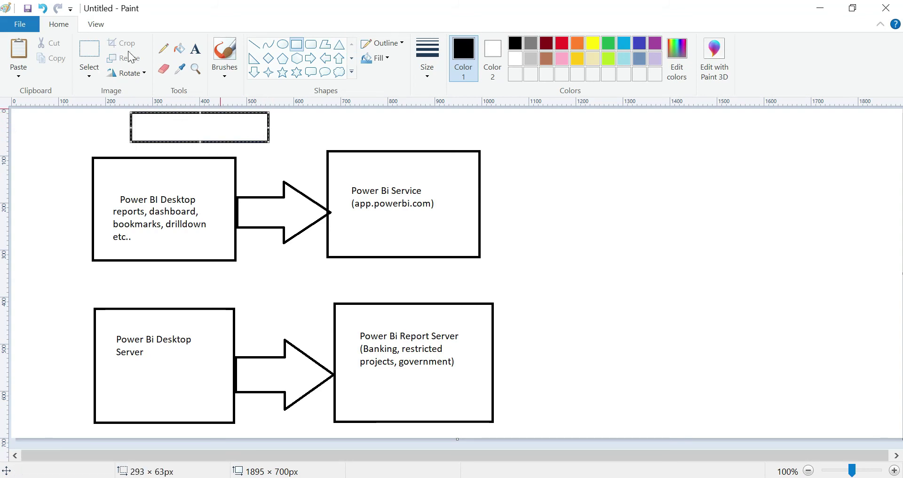
pyautogui.click(198, 49)
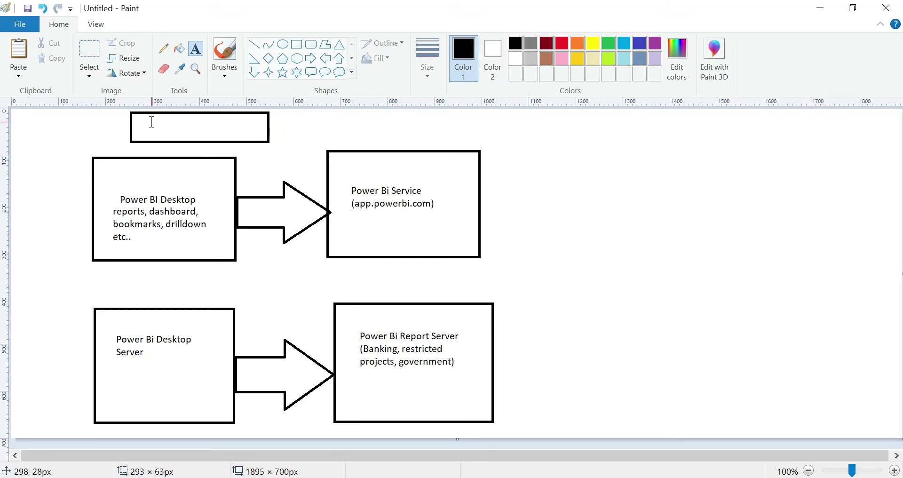
pyautogui.moveTo(151, 121)
pyautogui.mouseDown()
pyautogui.moveTo(167, 140)
pyautogui.moveTo(247, 134)
pyautogui.mouseUp()
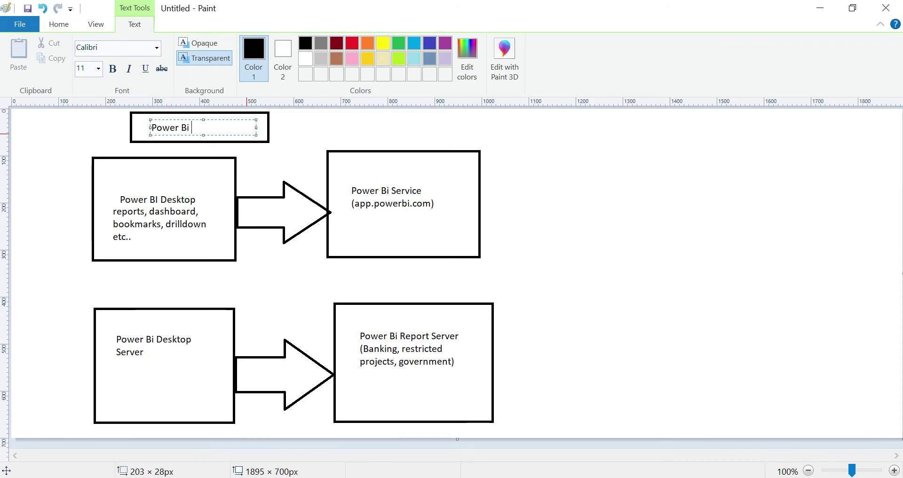
pyautogui.write('Interactive Reports')
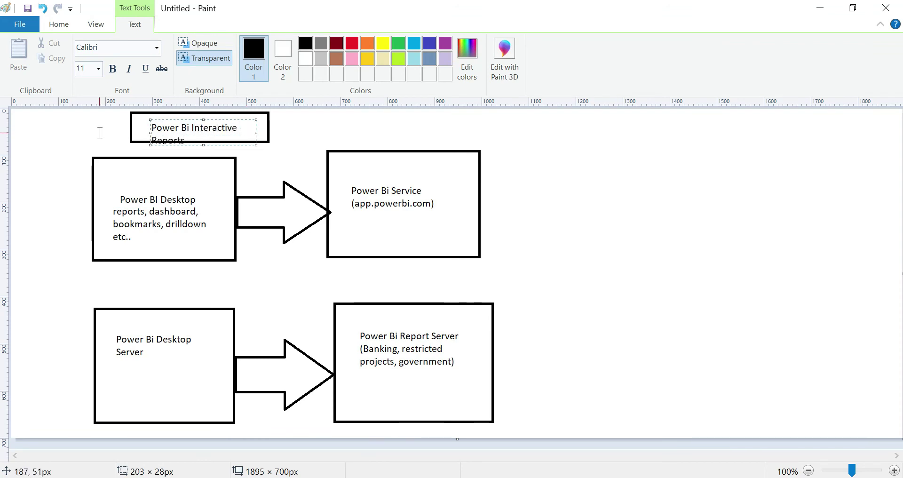
pyautogui.click(133, 141)
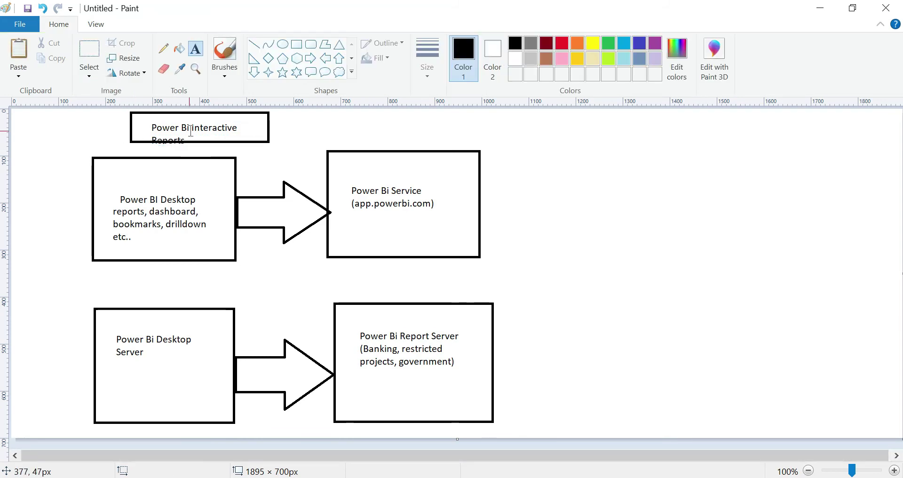
# Step: Undo the first attempt and retype the heading as 'Power Bi Interactive reports'
pyautogui.click(152, 118)
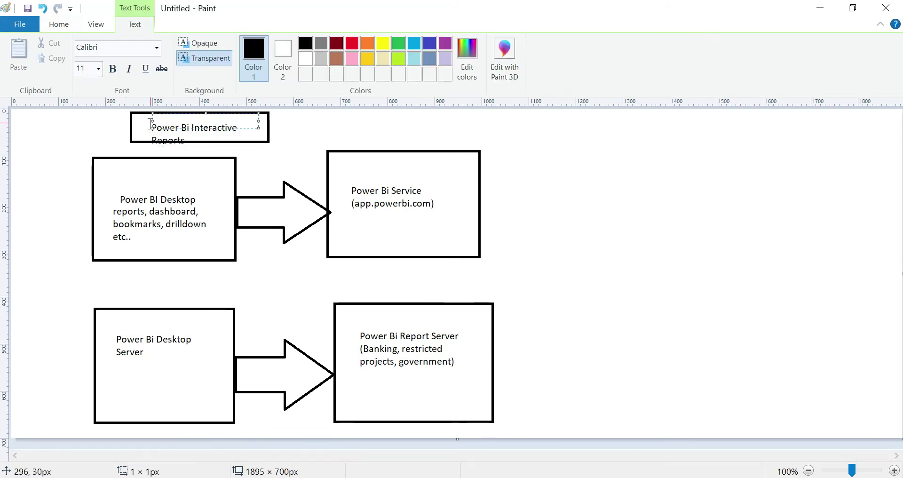
pyautogui.moveTo(151, 126)
pyautogui.mouseDown()
pyautogui.moveTo(180, 145)
pyautogui.moveTo(255, 146)
pyautogui.mouseUp()
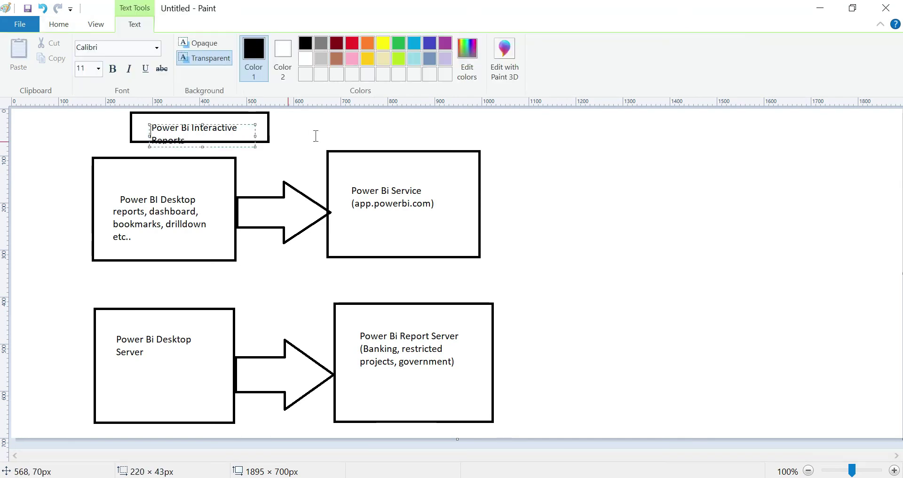
pyautogui.click(361, 118)
pyautogui.click(226, 126)
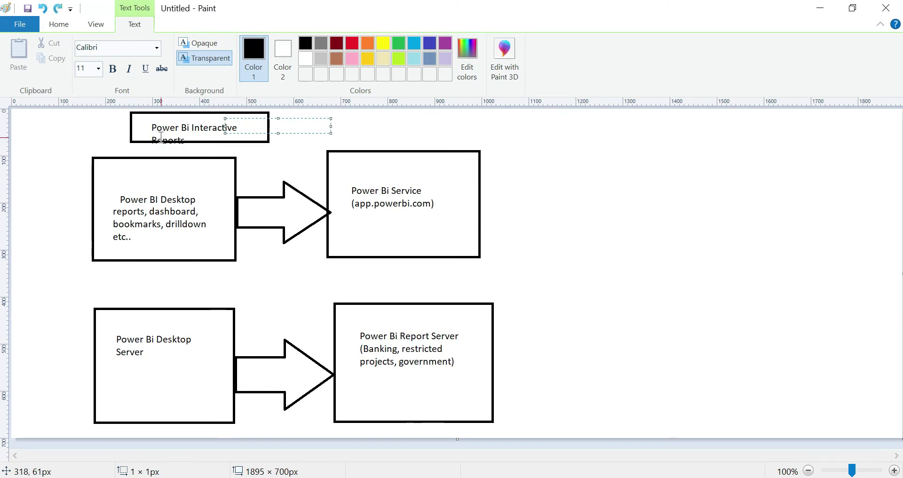
pyautogui.hotkey('ctrl', 'z')
pyautogui.hotkey('ctrl', 'z')
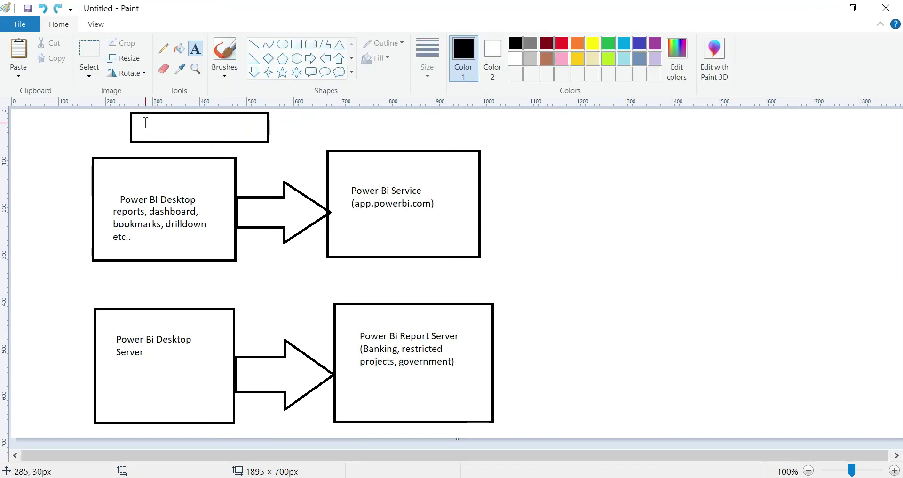
pyautogui.click(145, 123)
pyautogui.write('ower Bi Int')
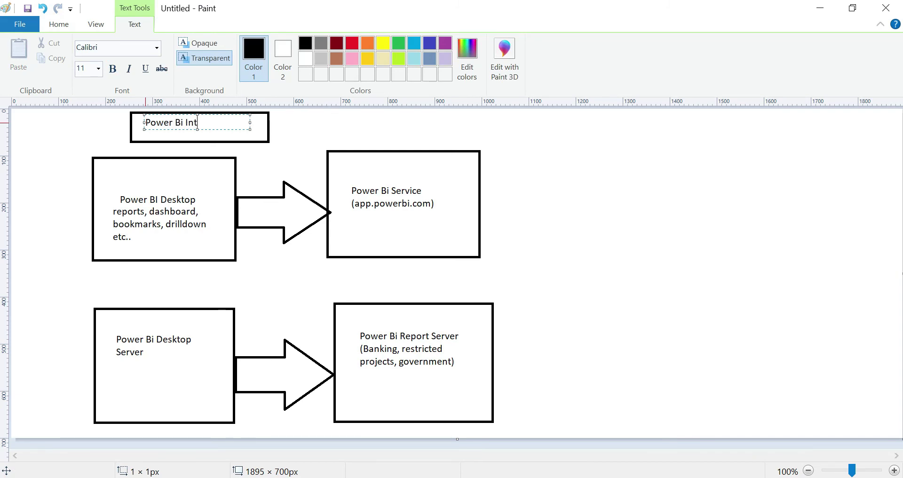
pyautogui.write('eractive reports')
pyautogui.click(564, 228)
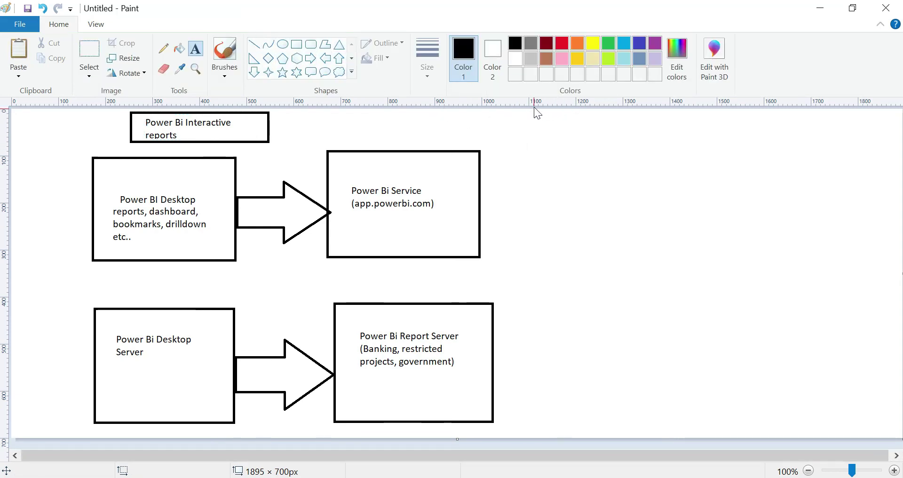
# Step: Draw a vertical divider down the canvas and head its right side 'Power Bi Paginated Reports'
pyautogui.click(255, 46)
pyautogui.moveTo(546, 112); pyautogui.dragTo(548, 436)
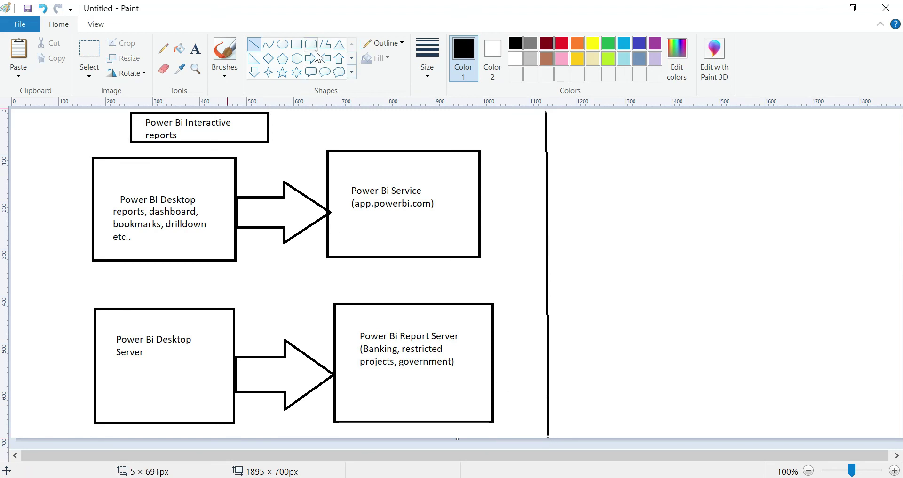
pyautogui.click(196, 49)
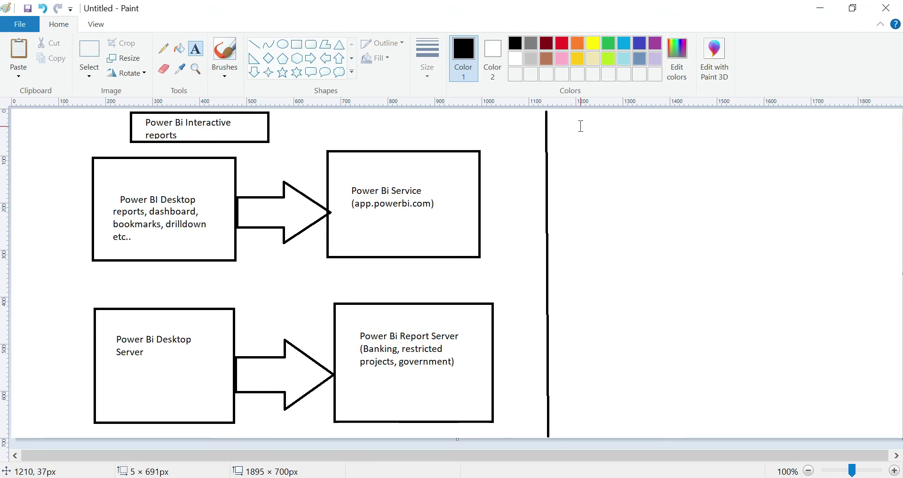
pyautogui.moveTo(582, 126); pyautogui.dragTo(722, 156)
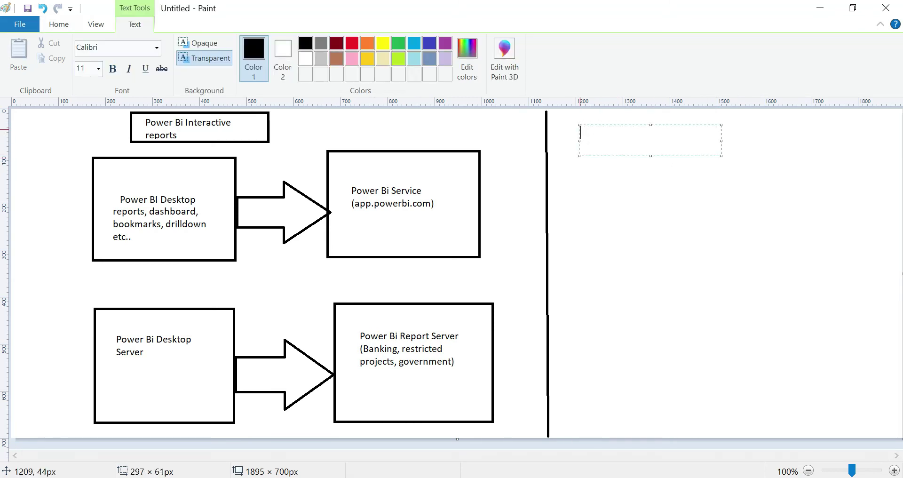
pyautogui.write('Power Bi Paginated Reports')
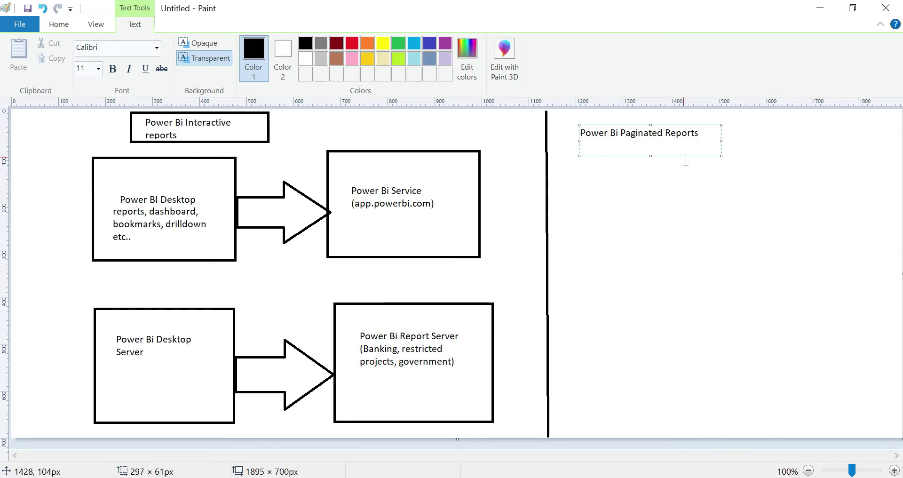
pyautogui.click(645, 189)
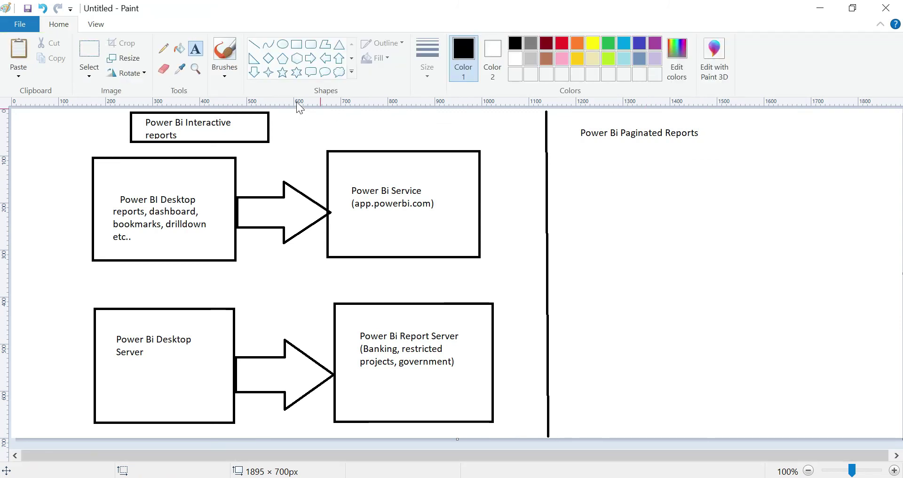
# Step: Draw a rectangle under the Paginated heading labelled 'Power Bi Report Builder'
pyautogui.click(295, 48)
pyautogui.moveTo(582, 164); pyautogui.dragTo(746, 292)
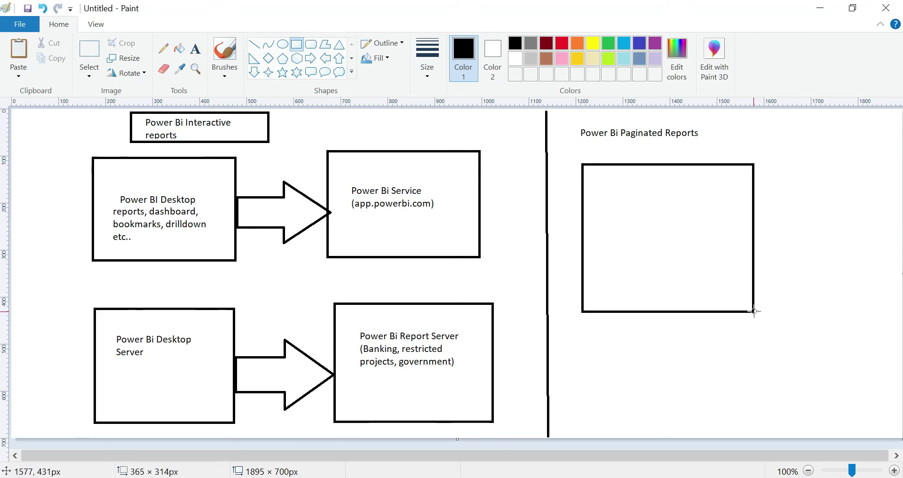
pyautogui.click(196, 49)
pyautogui.click(605, 190)
pyautogui.write('ower Bi Report Builder')
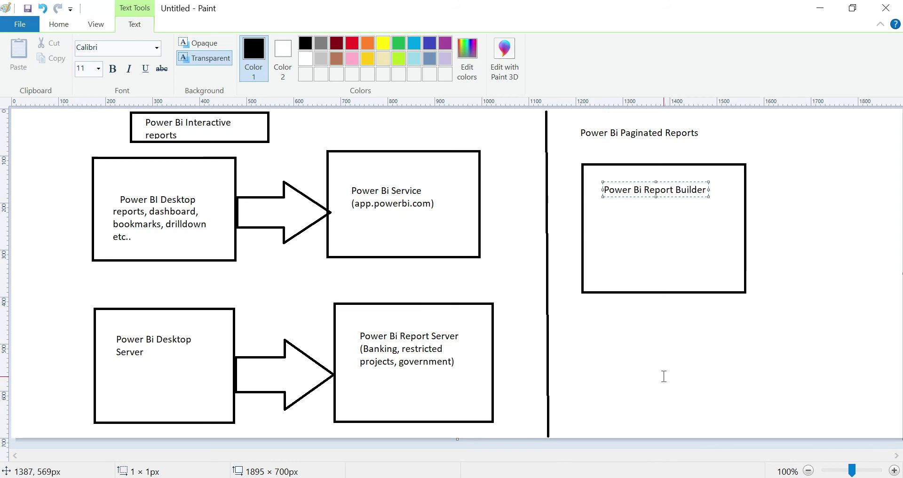
pyautogui.click(664, 377)
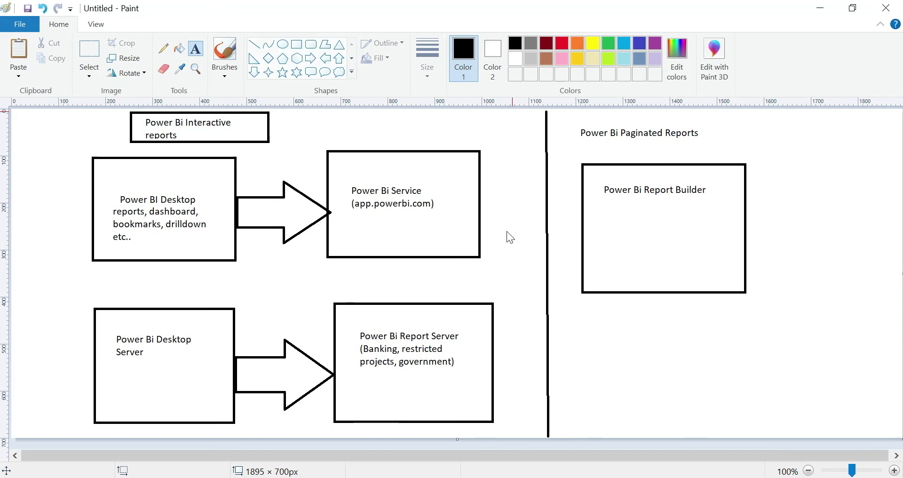
pyautogui.moveTo(479, 184); pyautogui.dragTo(605, 316)
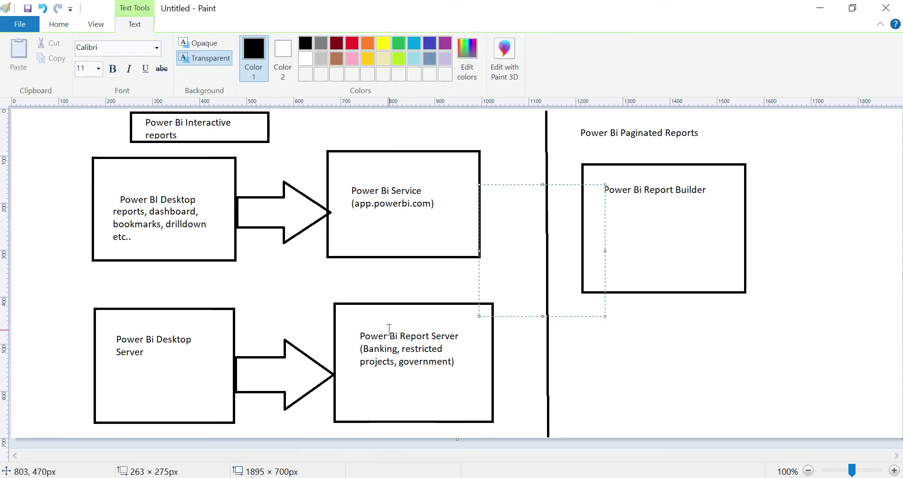
# Step: Draw a left-pointing arrow from the Report Builder box into the Power Bi Service box
pyautogui.click(578, 337)
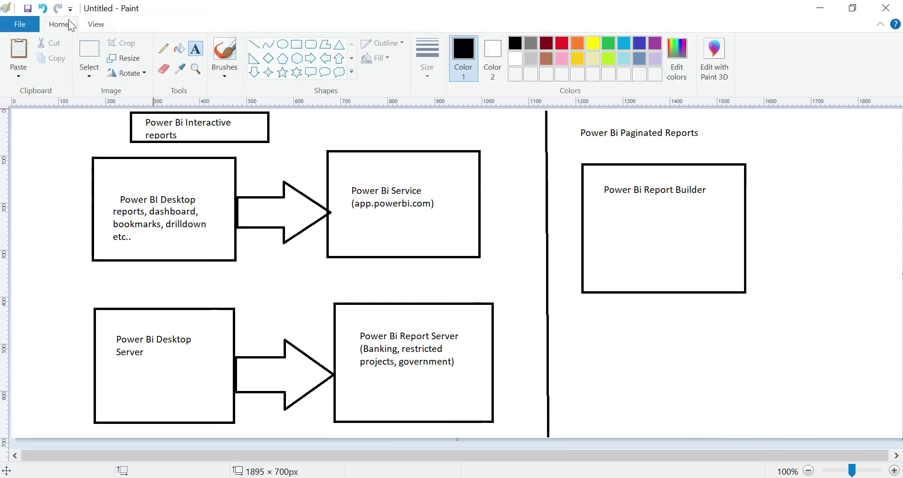
pyautogui.click(323, 58)
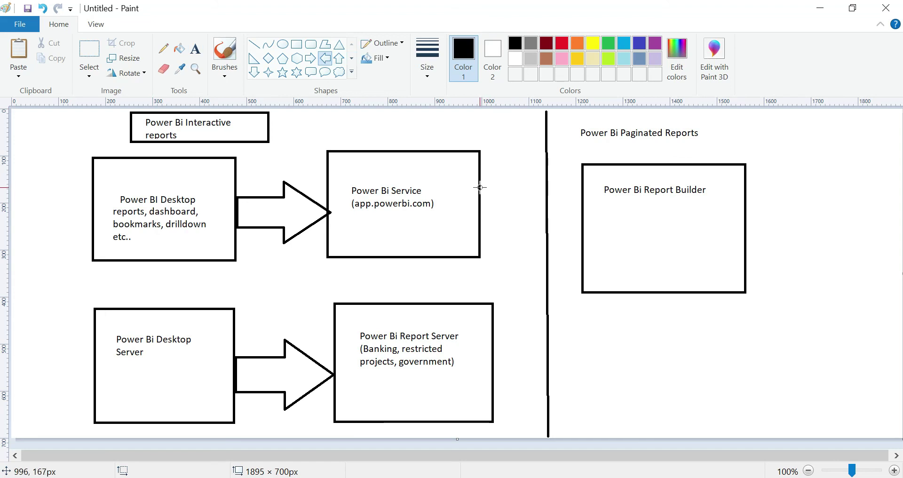
pyautogui.moveTo(484, 195); pyautogui.dragTo(580, 283)
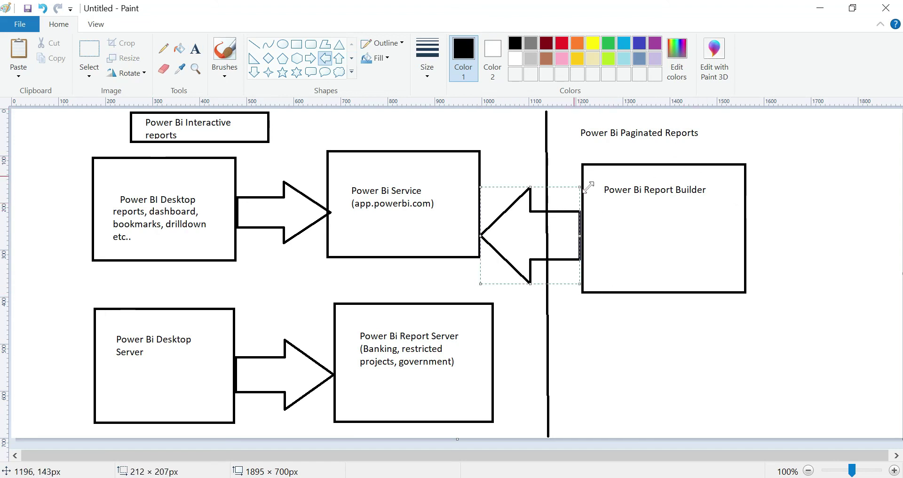
pyautogui.click(670, 245)
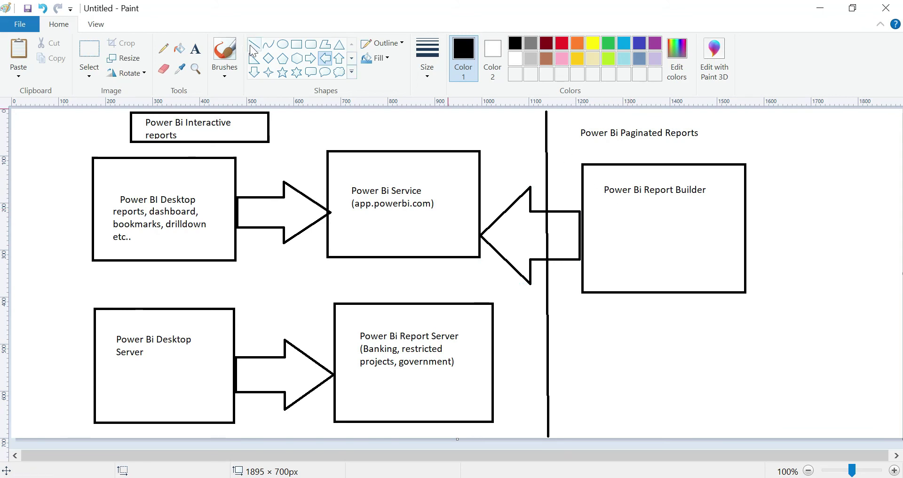
pyautogui.click(197, 49)
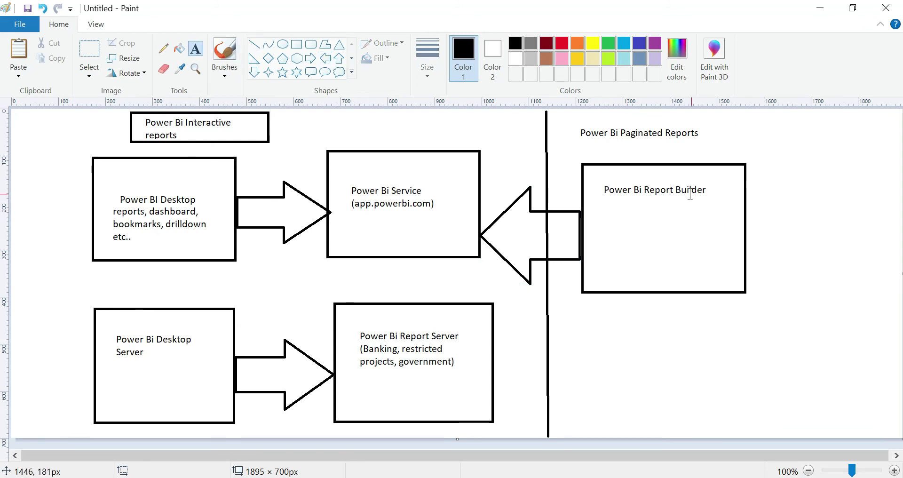
pyautogui.moveTo(595, 179); pyautogui.dragTo(731, 261)
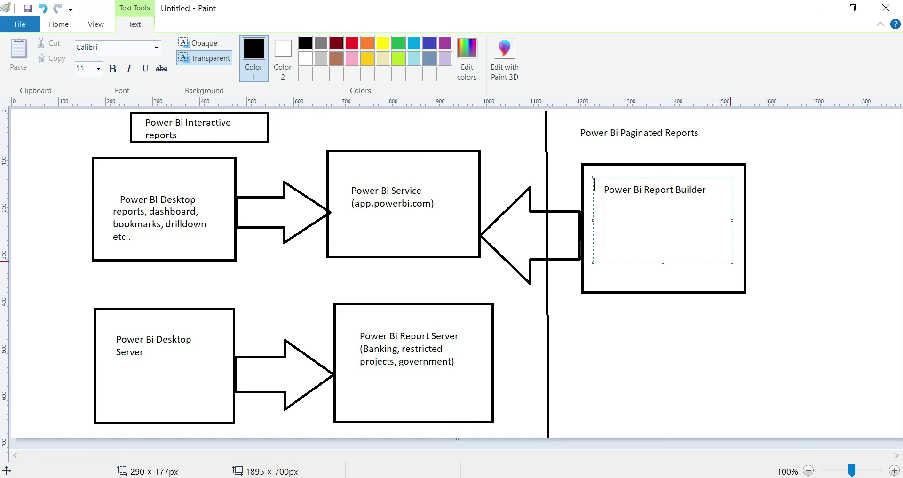
# Step: Add 'Paginated reports' and 'Ex: invoices, reports, print reports' beneath the Report Builder title
pyautogui.click(711, 352)
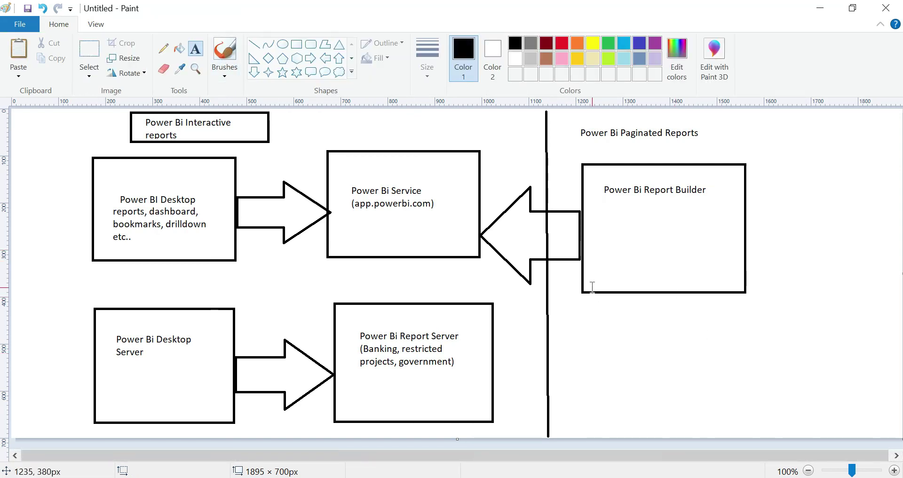
pyautogui.moveTo(611, 227)
pyautogui.mouseDown()
pyautogui.moveTo(672, 265)
pyautogui.moveTo(722, 275)
pyautogui.mouseUp()
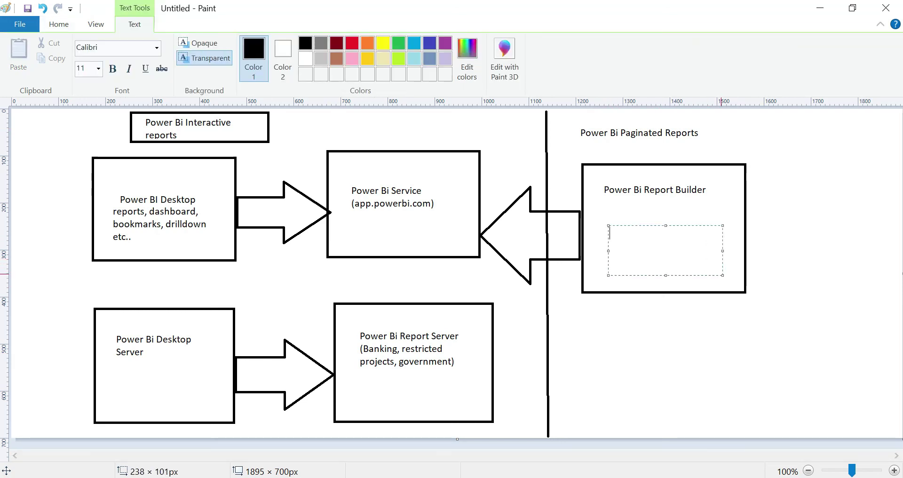
pyautogui.write('Paginated reports')
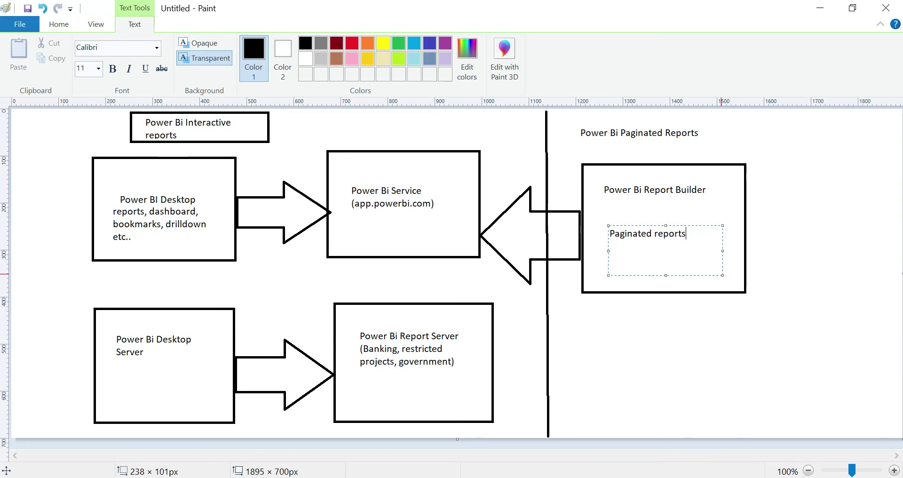
pyautogui.press('Return')
pyautogui.write('Ex')
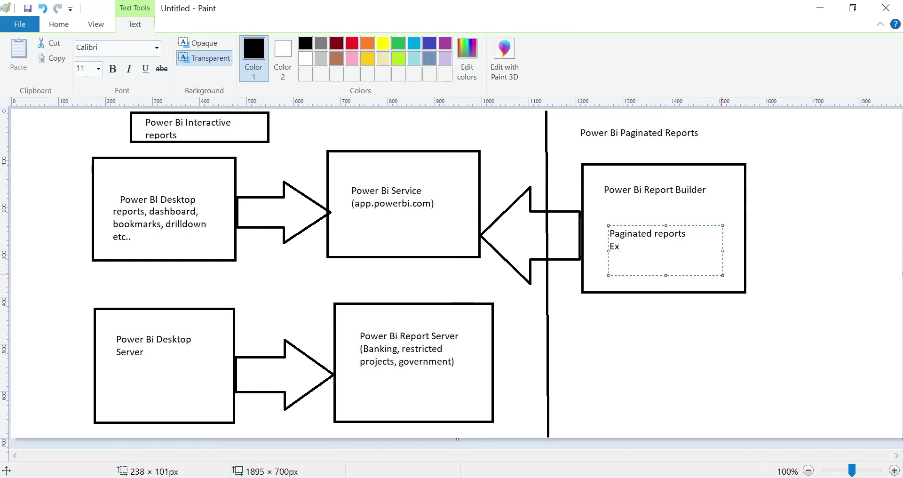
pyautogui.write(': invoices,')
pyautogui.write(' repo')
pyautogui.press('BackSpace')
pyautogui.press('BackSpace')
pyautogui.press('BackSpace')
pyautogui.write('epo')
pyautogui.press('BackSpace')
pyautogui.press('BackSpace')
pyautogui.write('rts,')
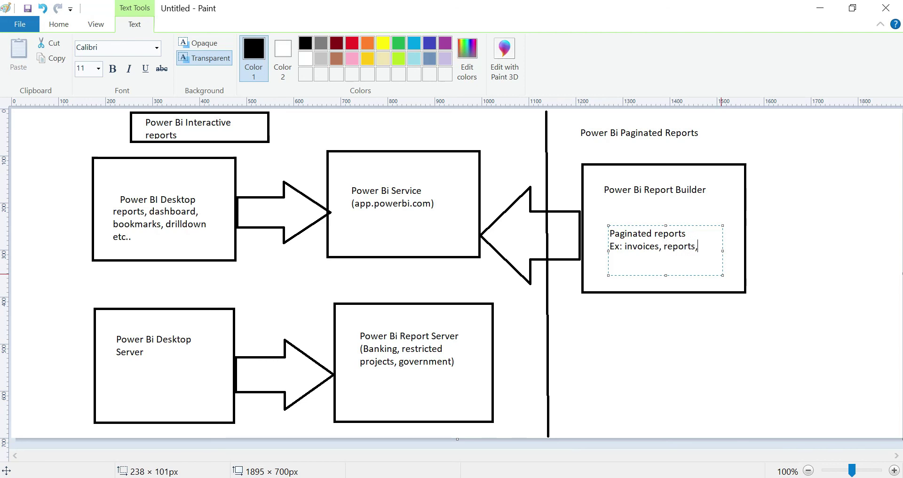
pyautogui.write(' print r')
pyautogui.write('eports')
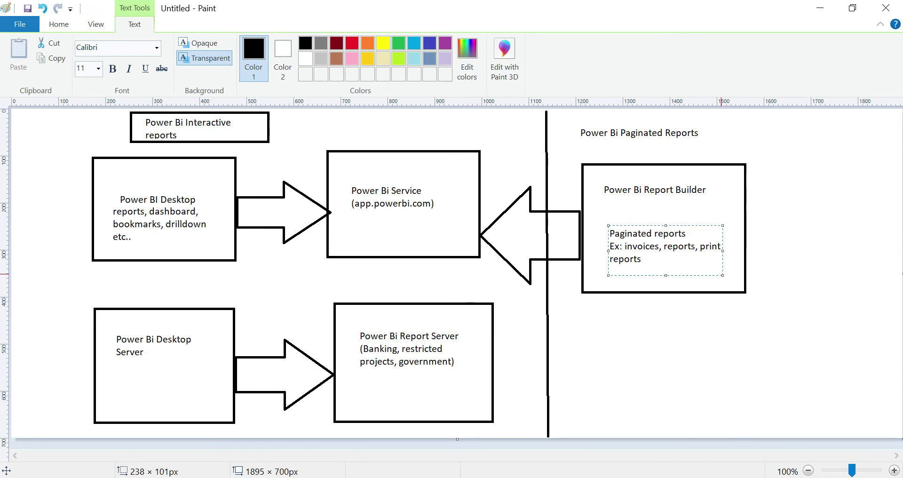
pyautogui.click(712, 342)
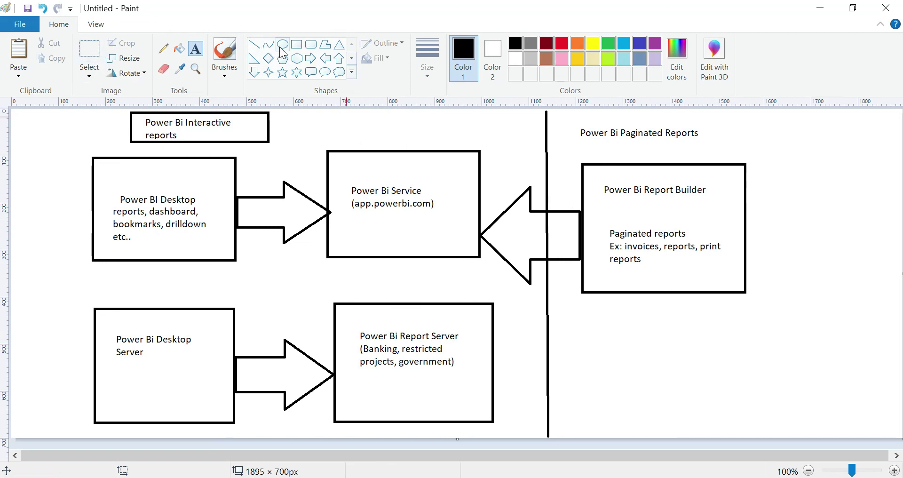
# Step: Draw a rectangle framing the 'Power Bi Paginated Reports' heading, matching the left heading's box
pyautogui.click(296, 44)
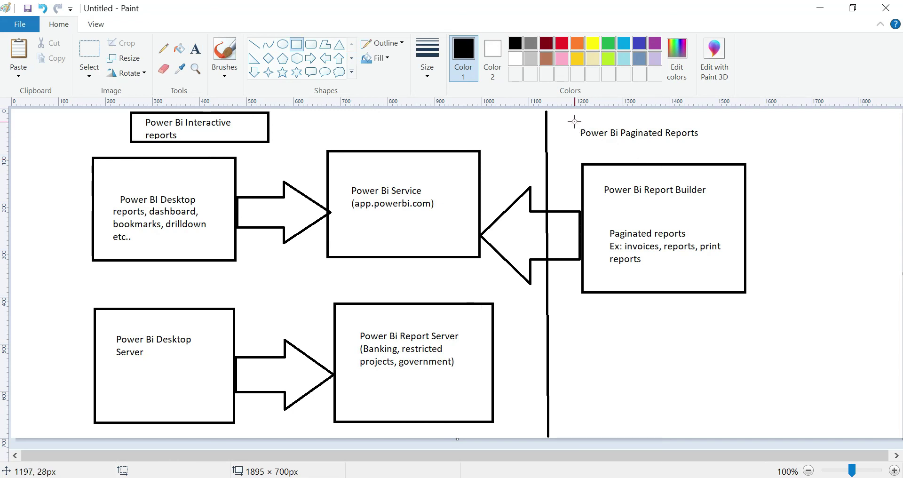
pyautogui.moveTo(571, 117)
pyautogui.mouseDown()
pyautogui.moveTo(713, 166)
pyautogui.moveTo(722, 157)
pyautogui.mouseUp()
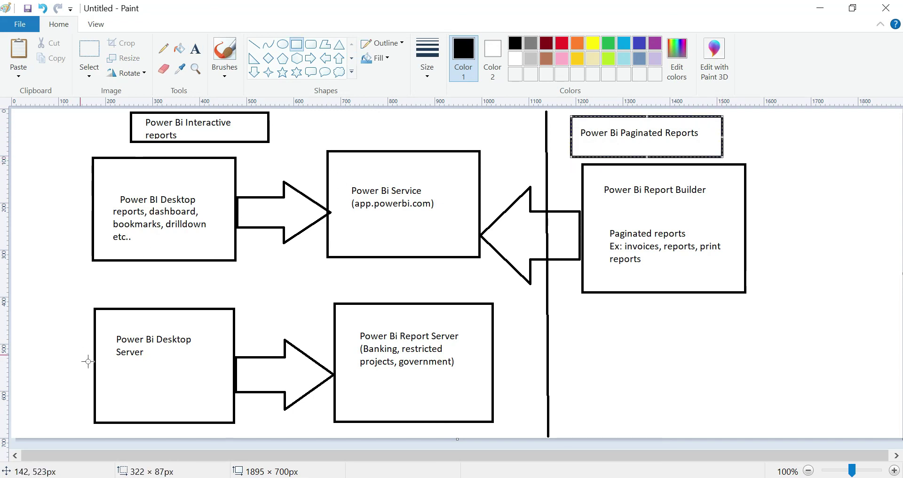